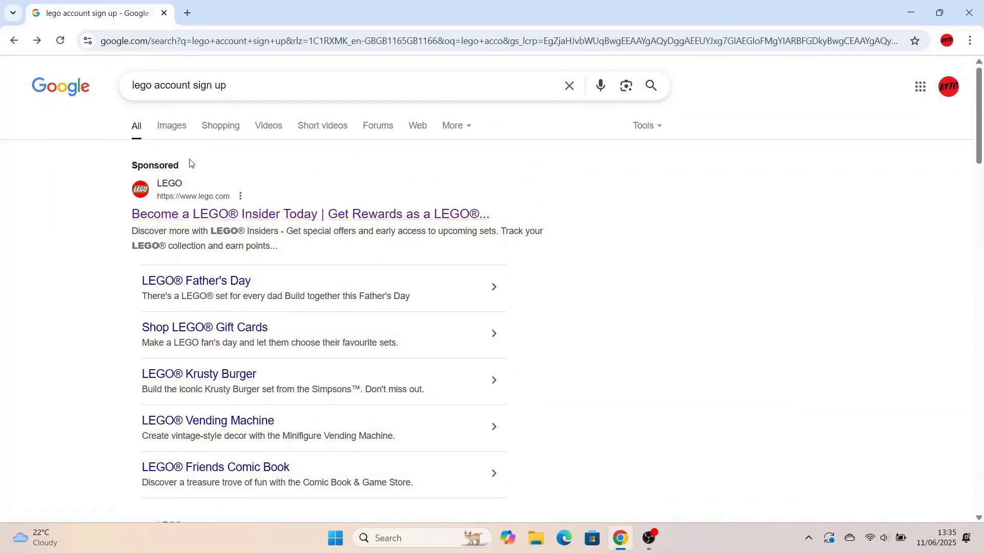
Scroll the 'lego account sign up' Google results down to the LEGO Sign In result.
scroll(202, 162, "down", 5)
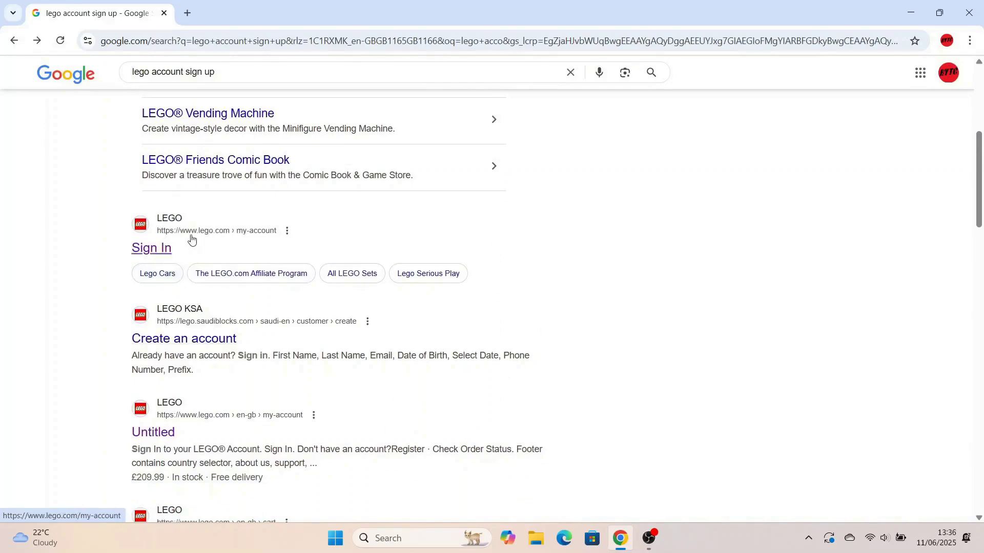
Open LEGO.com registration, submit birth day 15, and begin entering the account holder's first name.
left_click(157, 255)
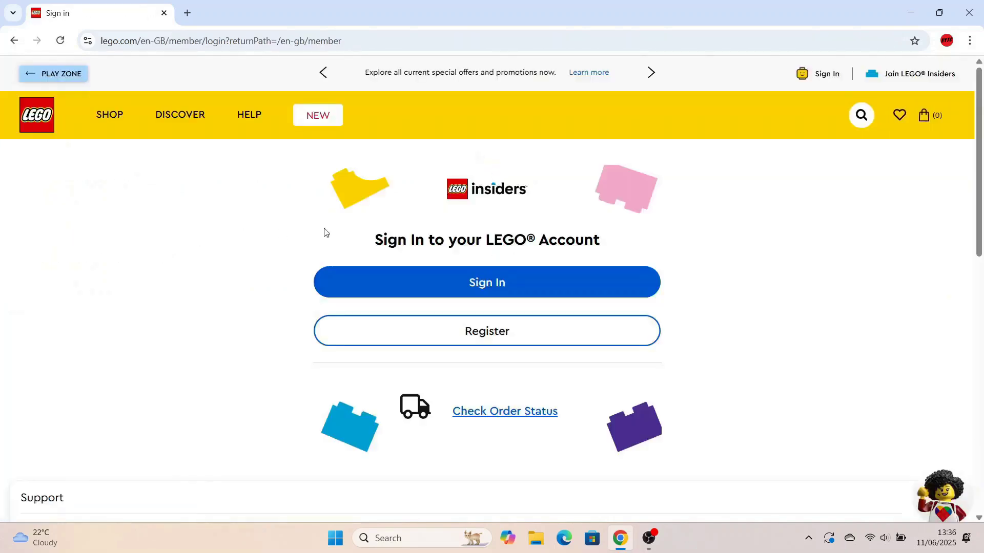
left_click(496, 332)
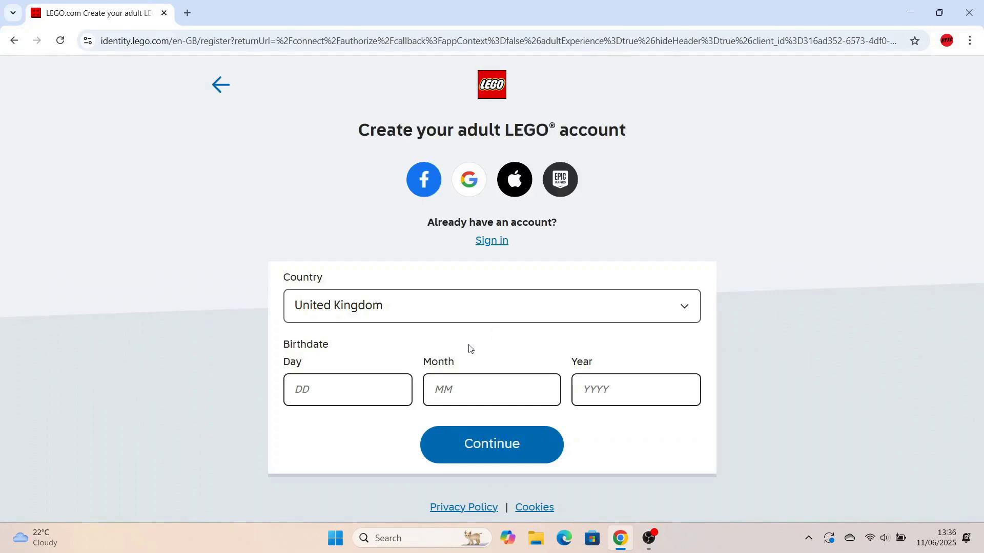
left_click(373, 384)
type("15")
left_click(502, 452)
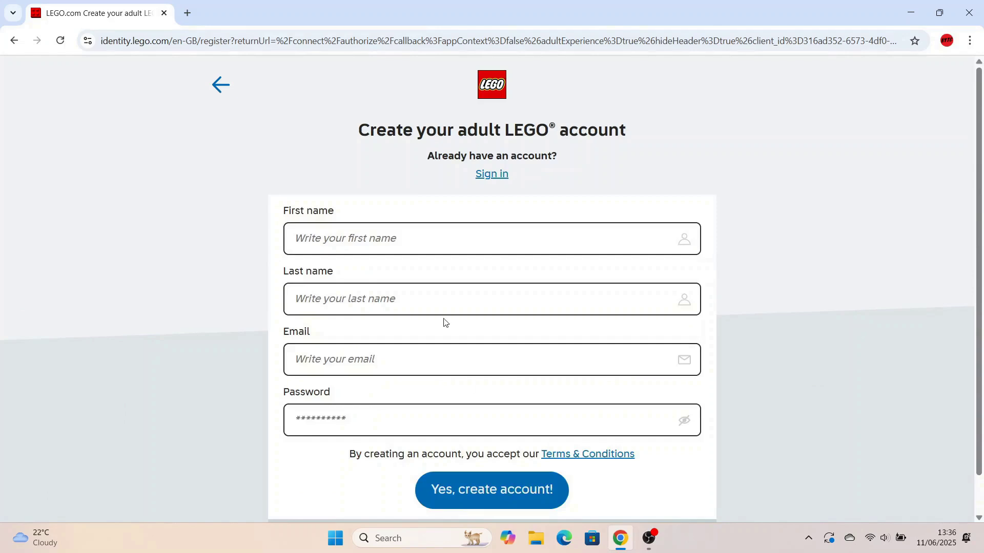
left_click(385, 244)
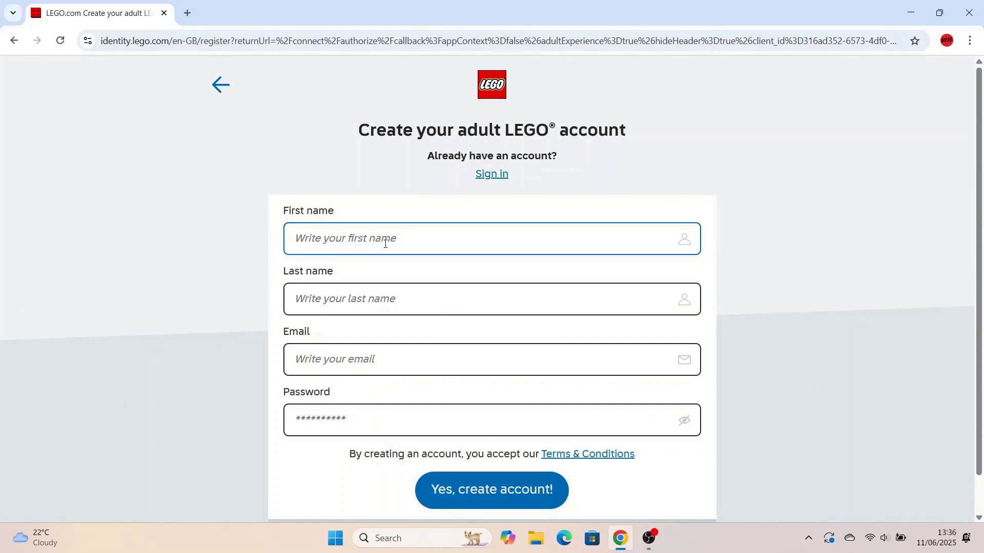
type("ri")
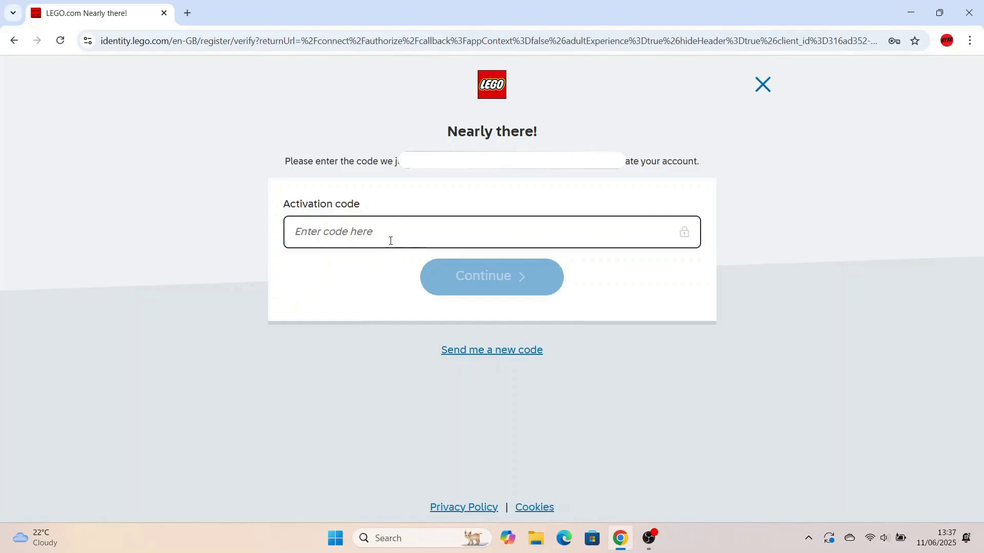
Enter the six-digit activation code from the email and submit it.
left_click(390, 237)
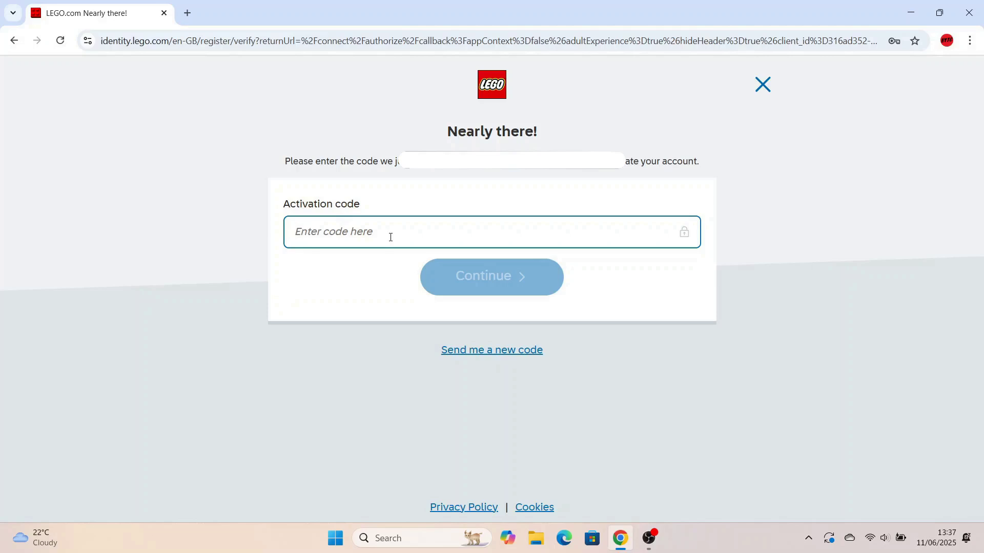
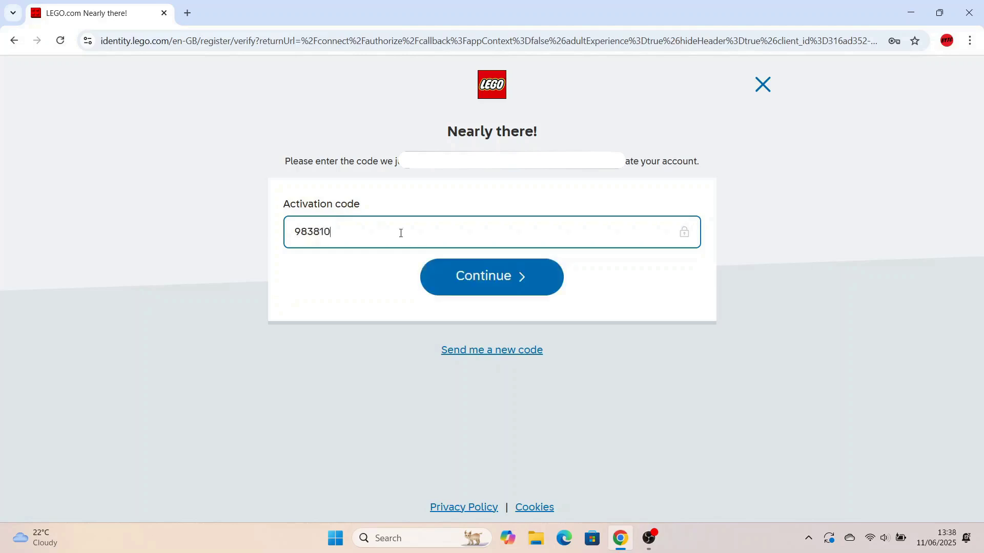
left_click(491, 277)
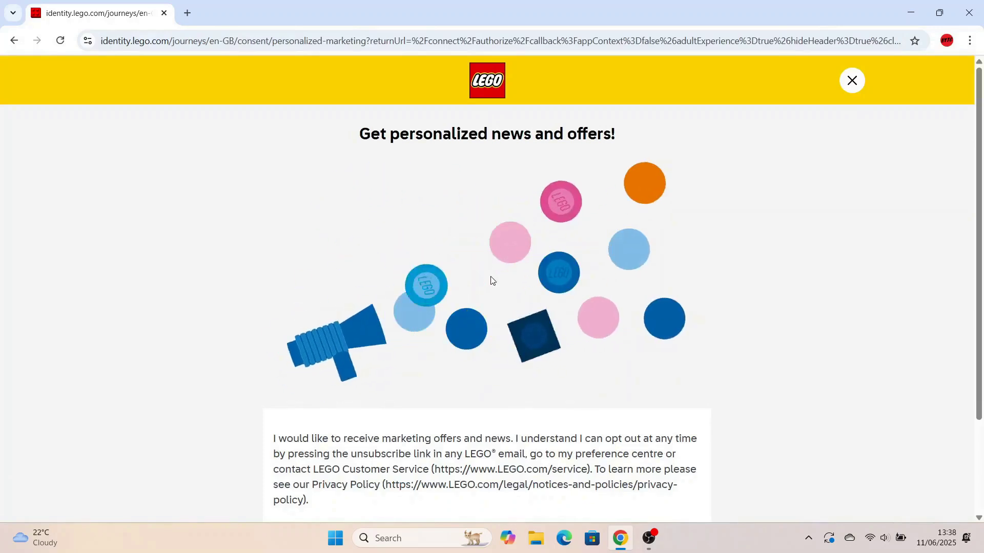
Skip the news-and-offers and personalized-experience consent pages, scrolling to the next one.
scroll(490, 280, "down", 3)
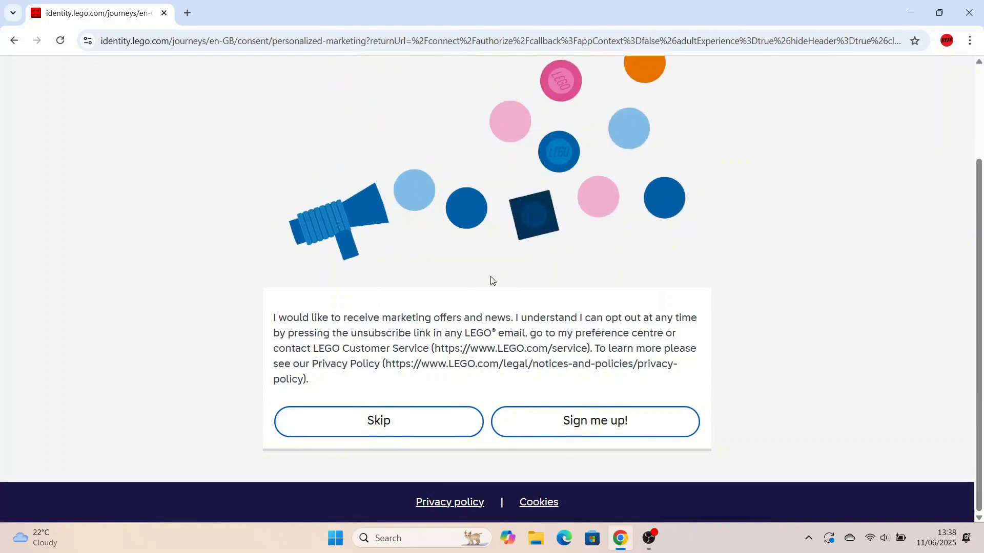
left_click(407, 432)
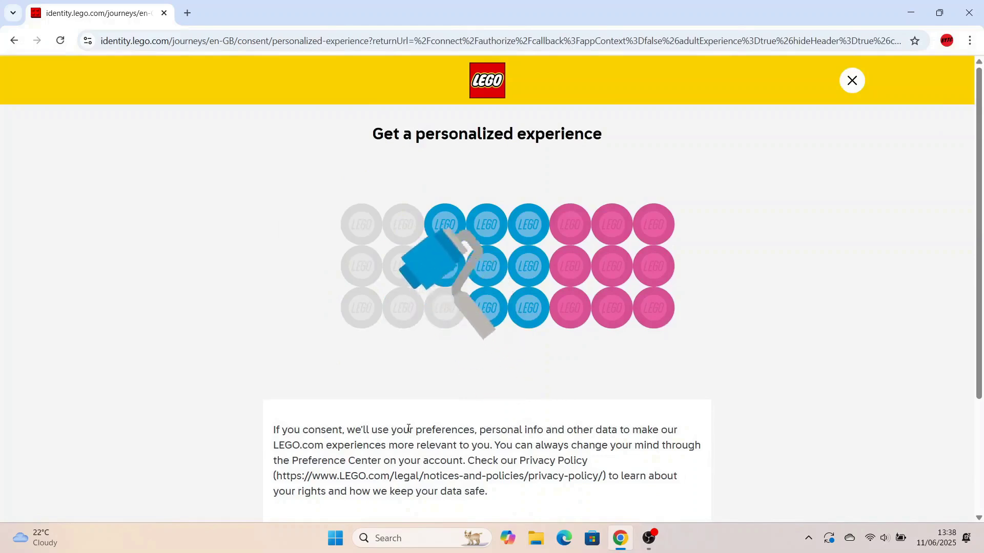
scroll(409, 428, "down", 3)
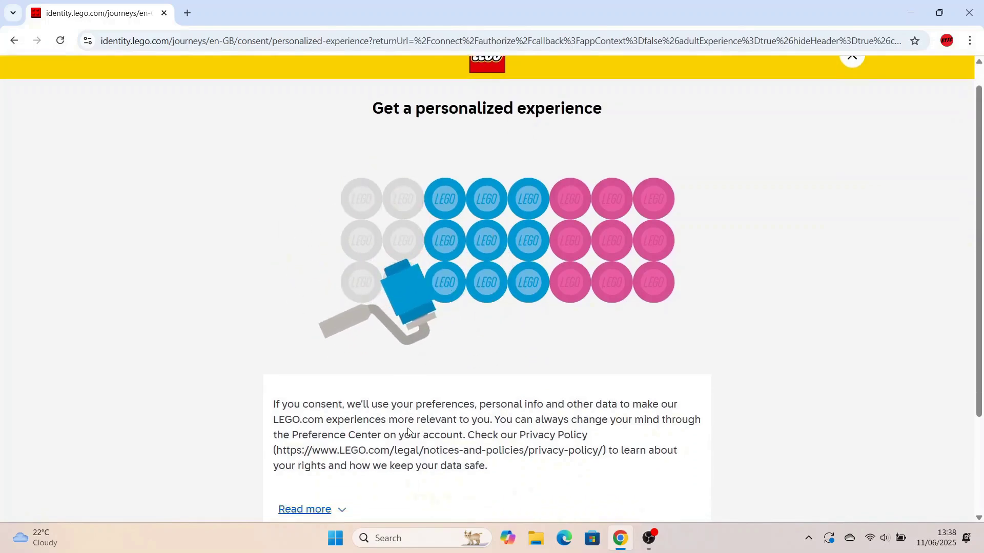
left_click(409, 431)
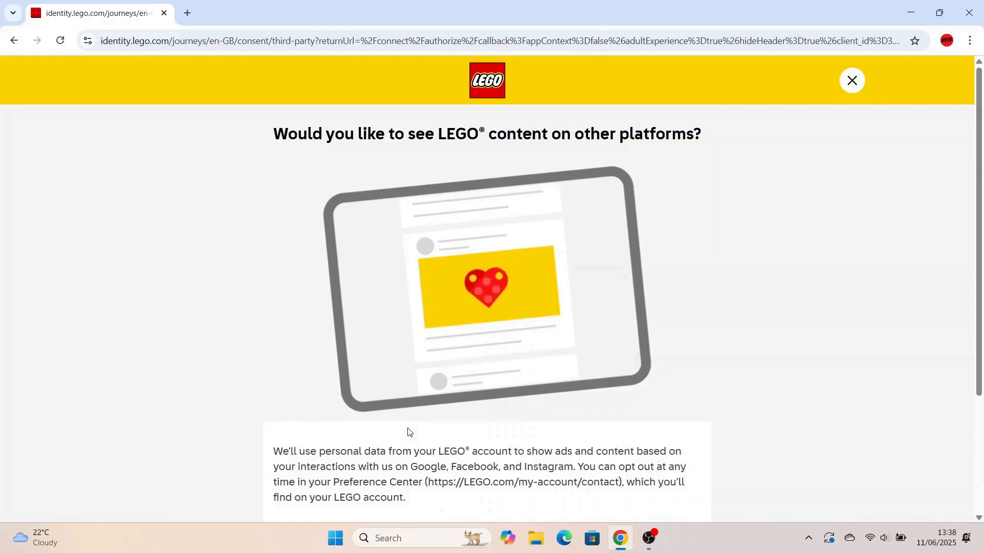
scroll(408, 432, "down", 3)
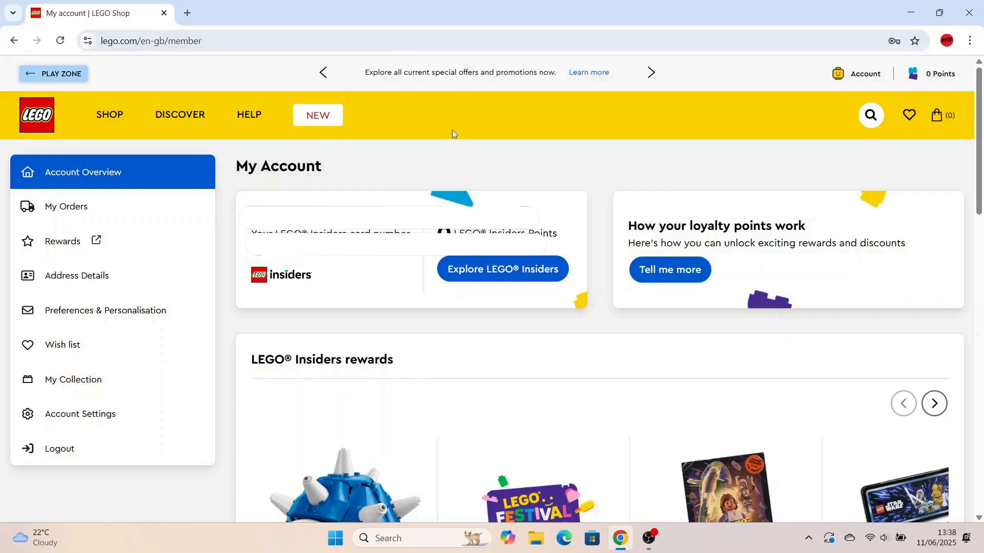
Search Google for 'epic' in a new tab and open the Epic Games Store site.
left_click(188, 12)
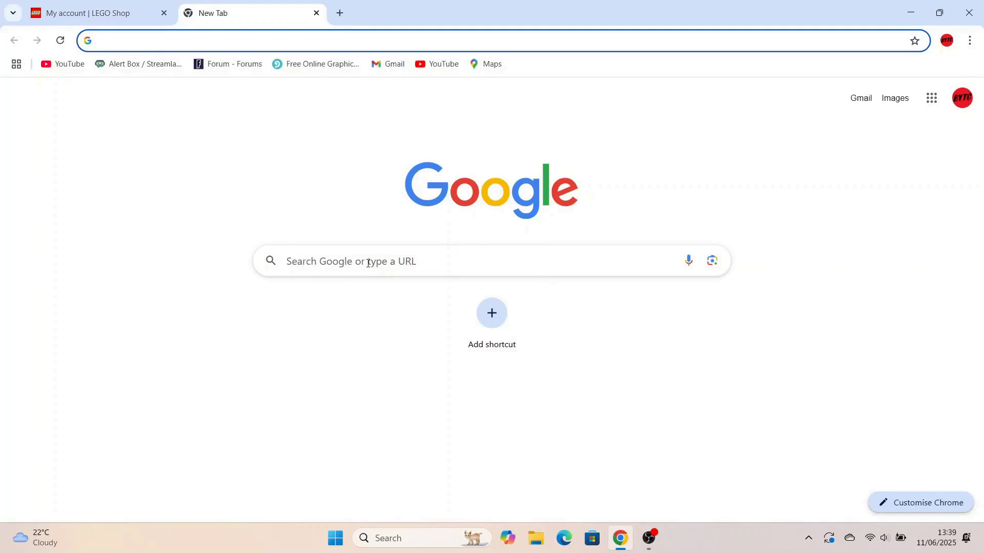
type("epic")
left_click(330, 331)
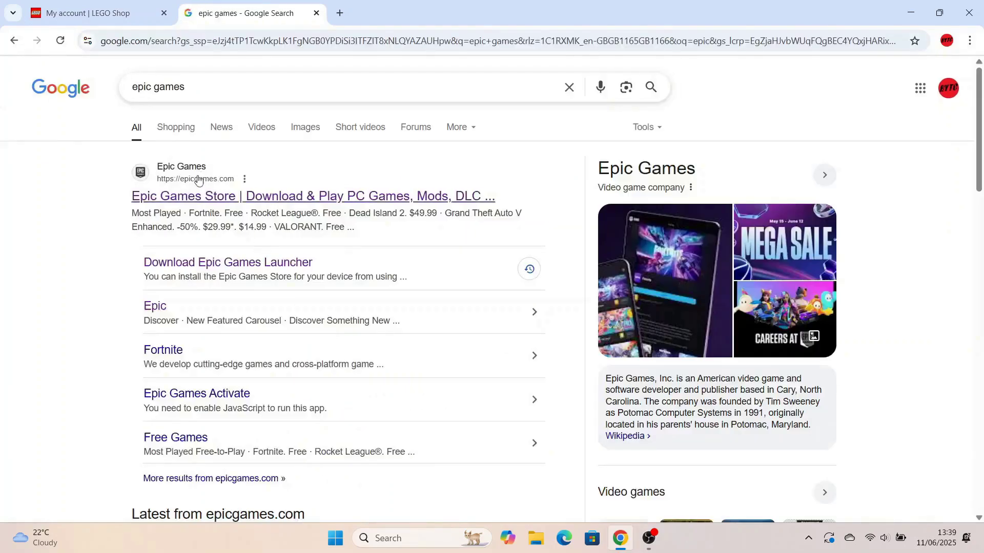
left_click(203, 197)
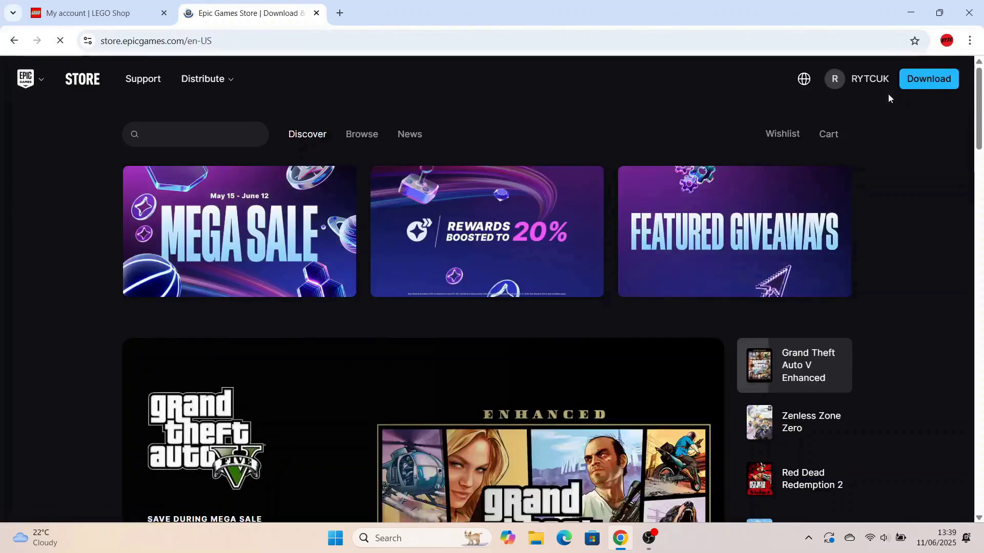
Go to the Epic account's Linked accounts page and choose Link on the LEGO Account card.
left_click(836, 81)
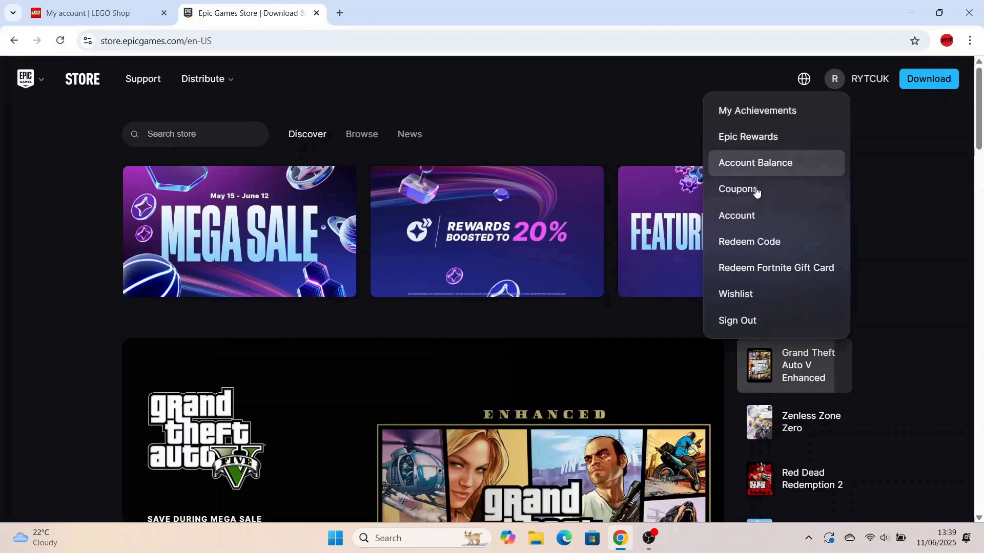
left_click(747, 218)
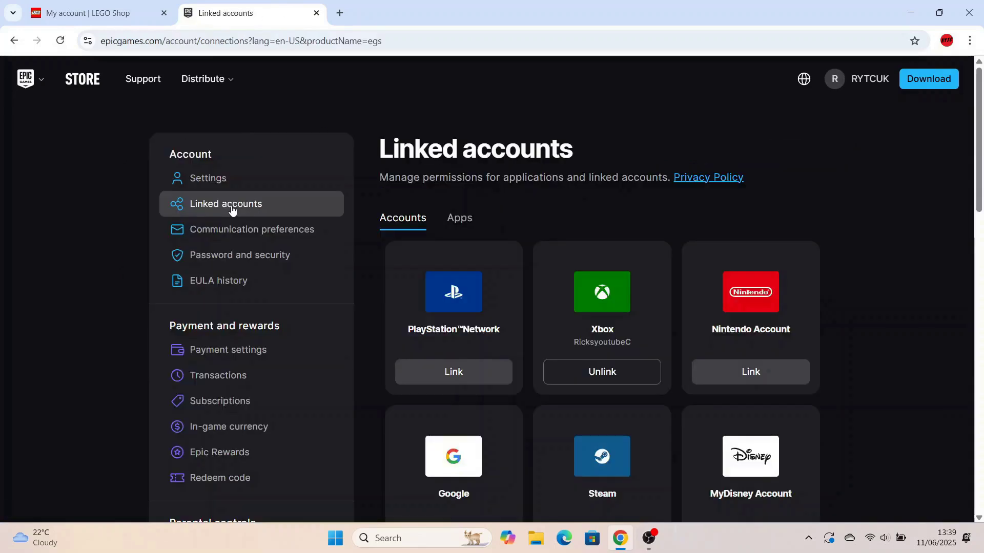
scroll(588, 238, "down", 1)
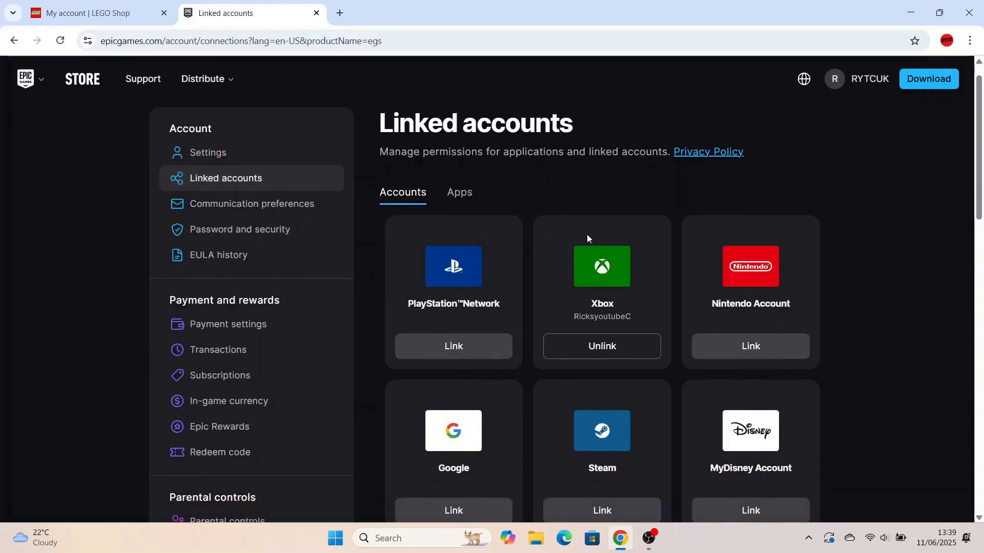
scroll(588, 238, "down", 6)
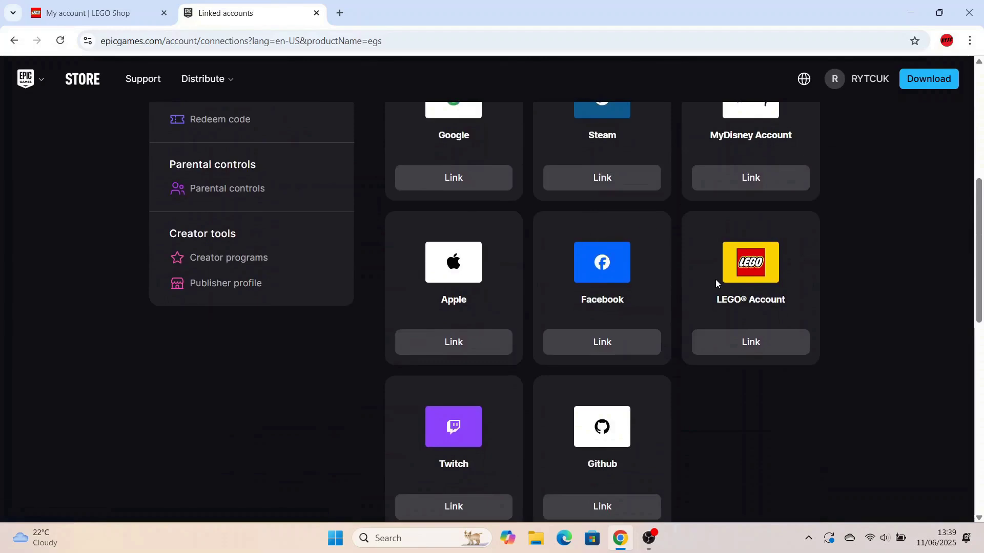
left_click(745, 347)
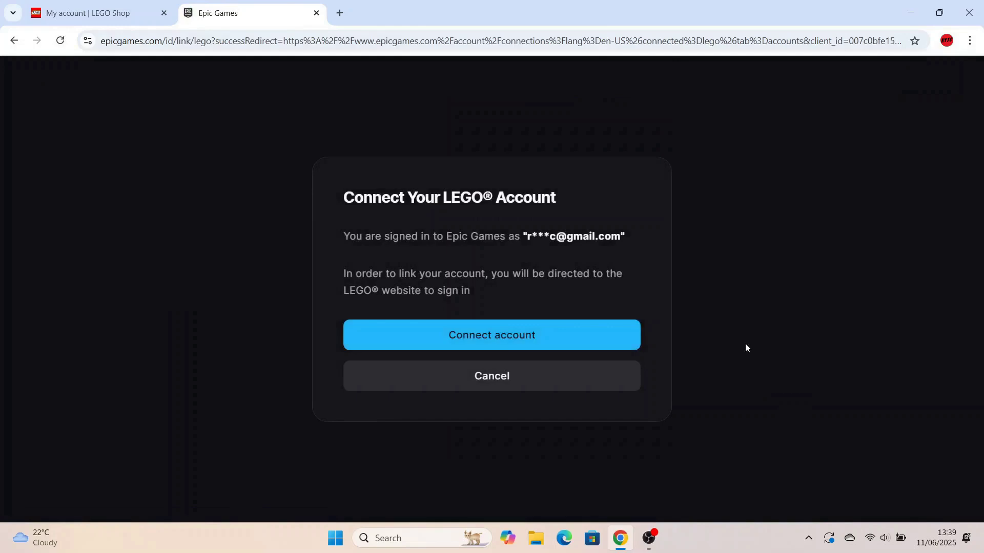
Connect the existing LEGO account to Epic and finish linking.
left_click(489, 342)
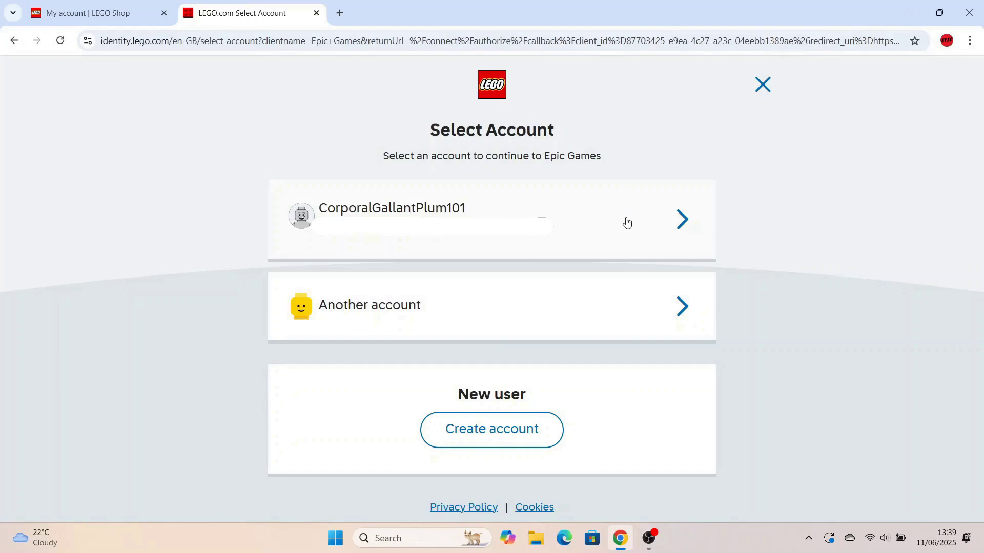
left_click(627, 222)
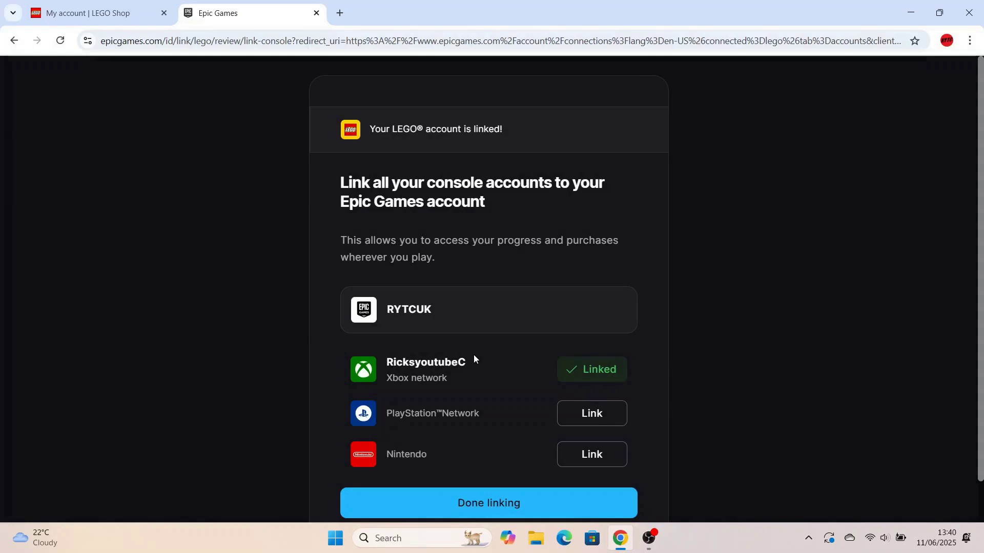
left_click(486, 503)
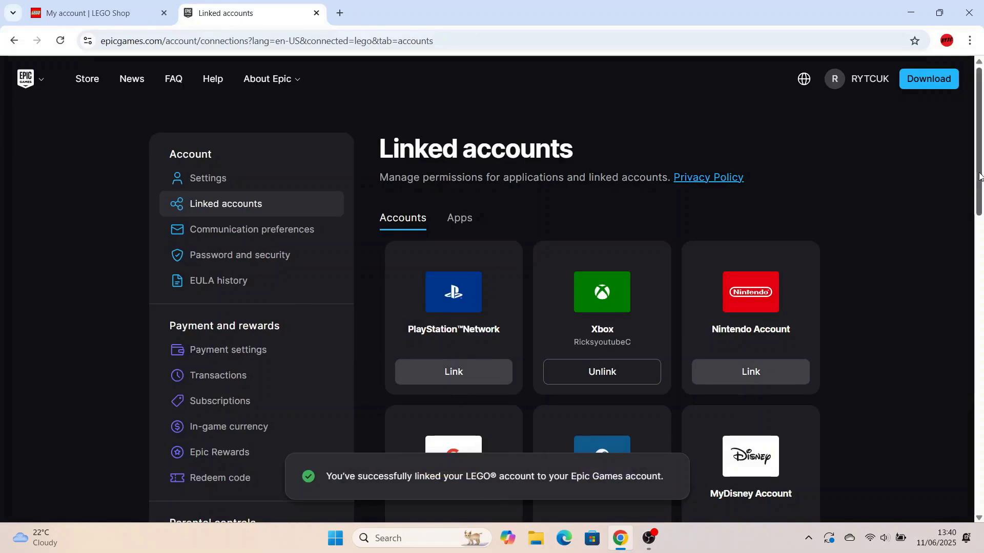
Confirm the LEGO Account shows as linked, then close the Epic linked accounts tab.
left_click_drag(979, 176, 973, 270)
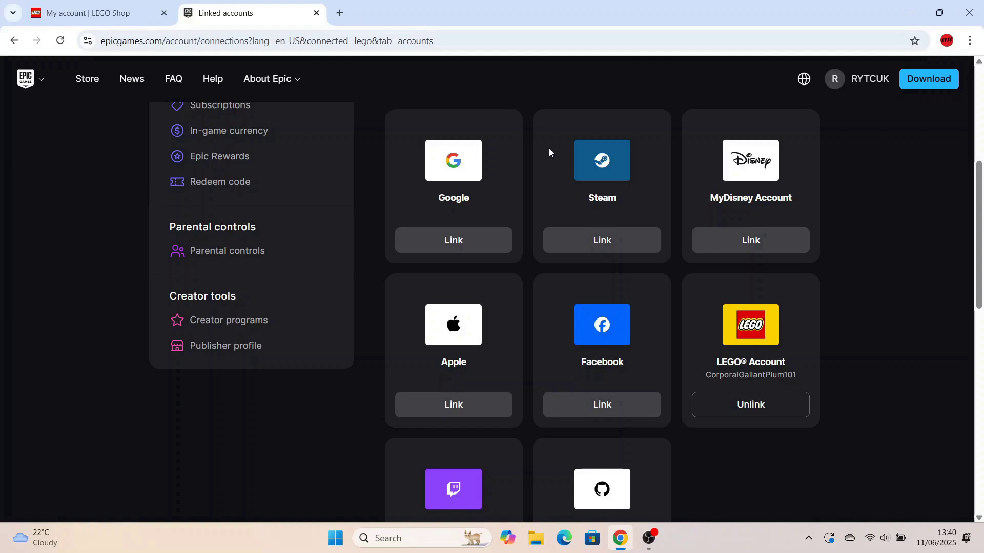
left_click(317, 13)
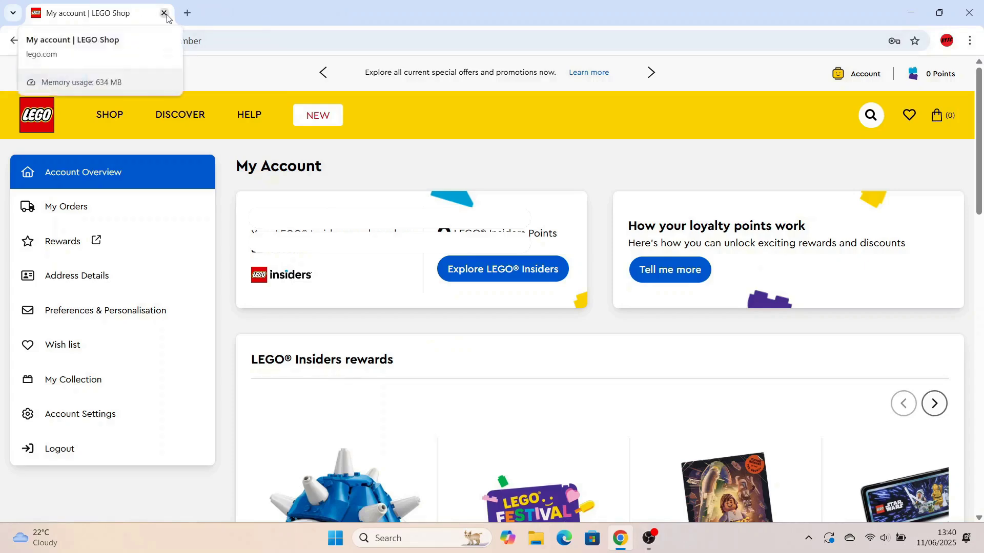
Close the LEGO browser tab, launch Fortnite from the desktop, and dismiss the Application is busy notice during its update.
left_click(164, 13)
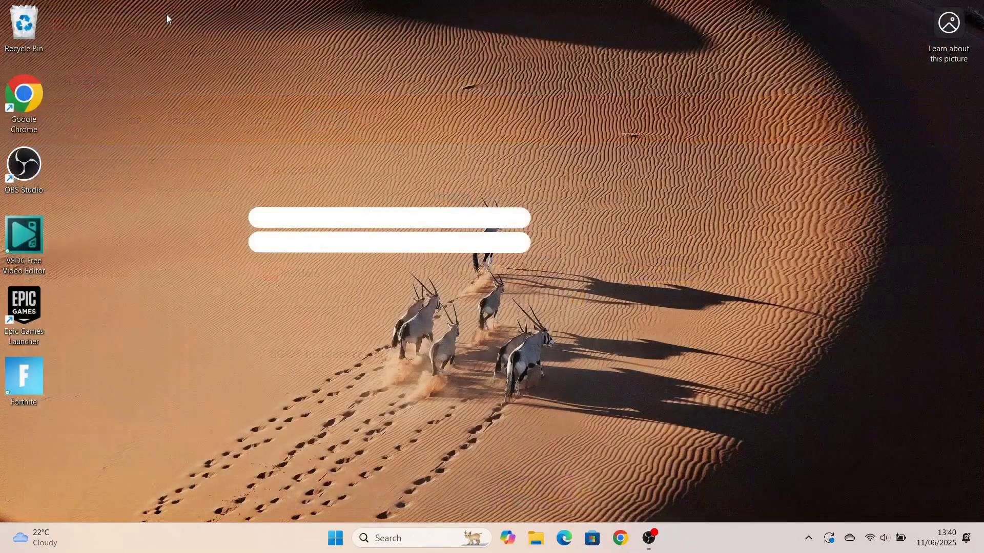
double_click(31, 370)
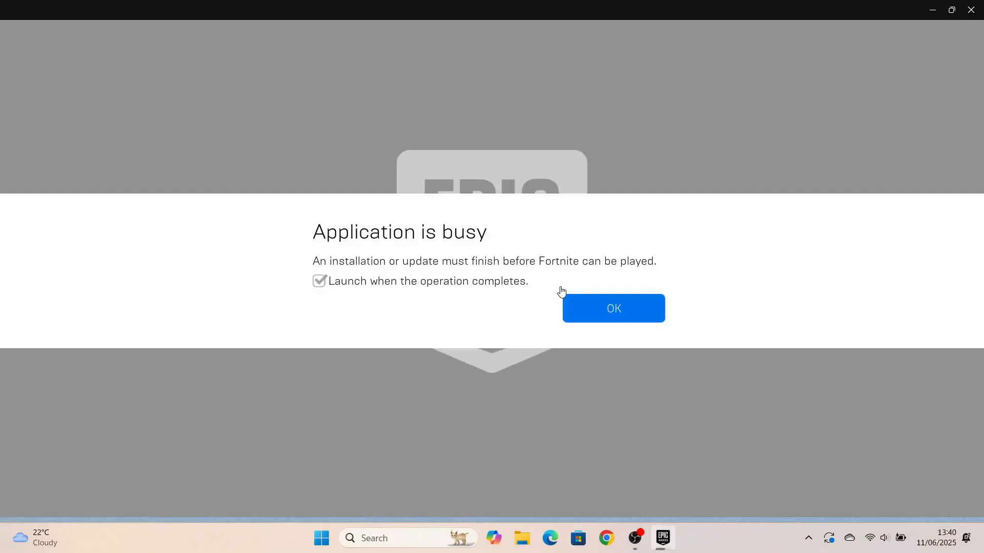
left_click(590, 314)
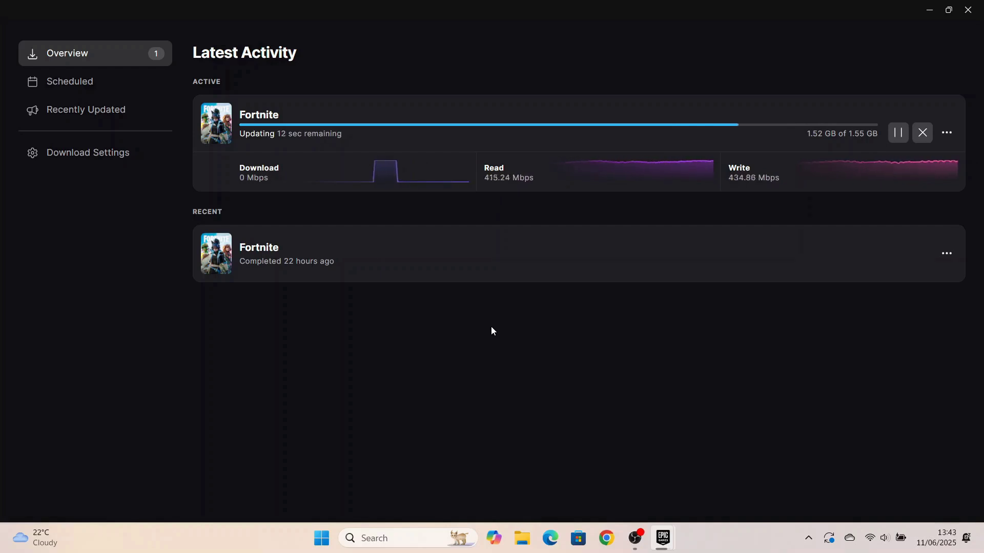
left_click(898, 132)
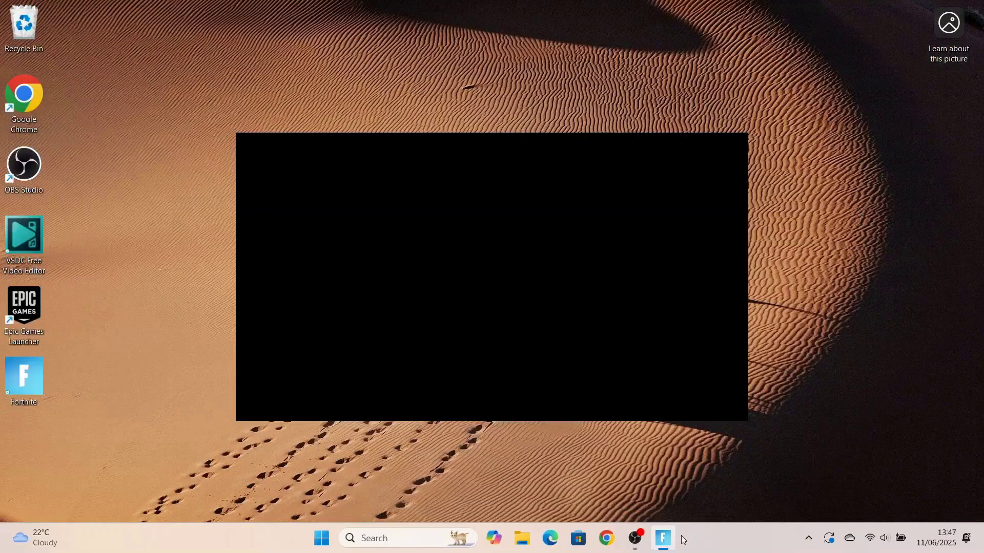
Bring up Fortnite from its taskbar jump list and let it load to Items Acquired.
right_click(665, 538)
left_click(617, 506)
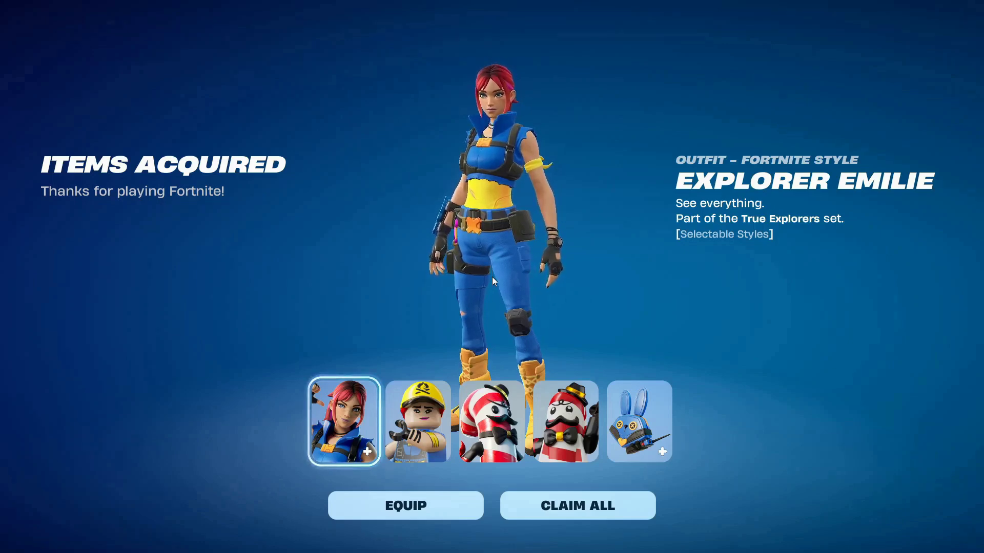
Claim all five rewards, including Explorer Emilie, Mr. Dappermint and the Greebles back bling, then select Reload Ranked.
left_click(423, 410)
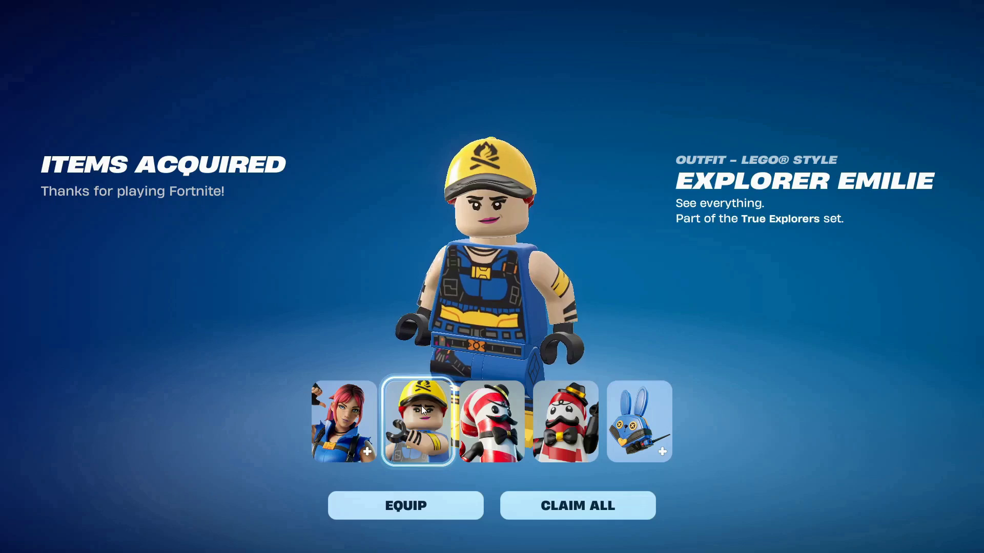
left_click(505, 418)
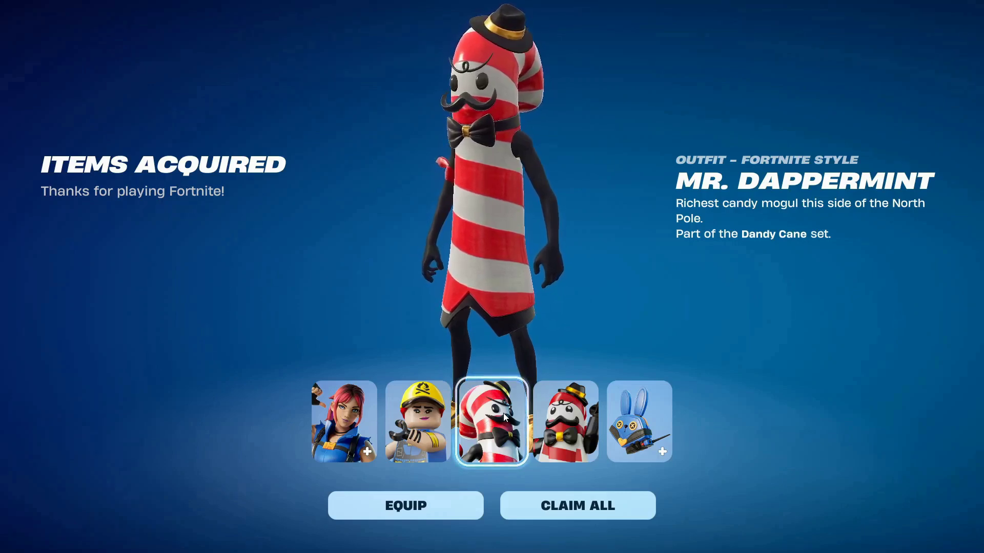
left_click(571, 419)
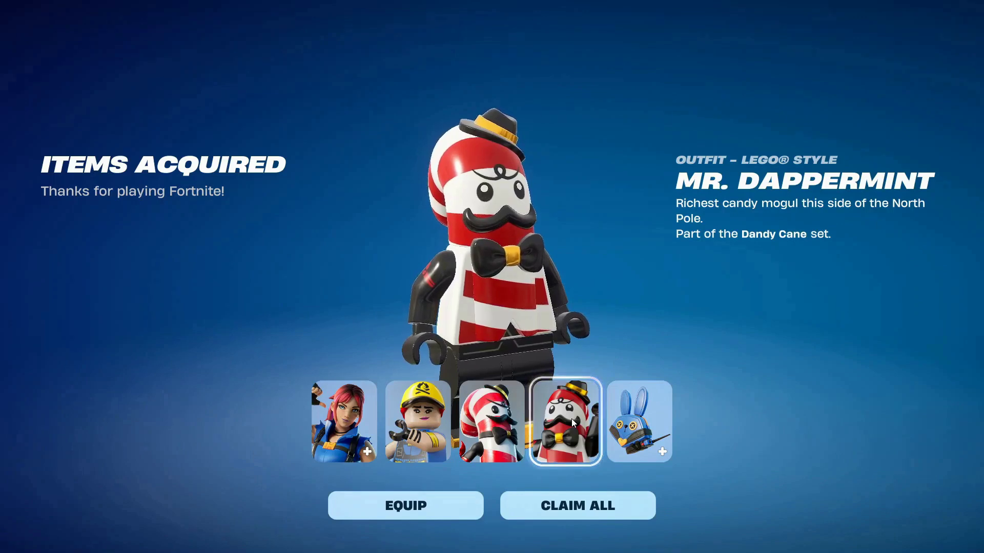
left_click(629, 408)
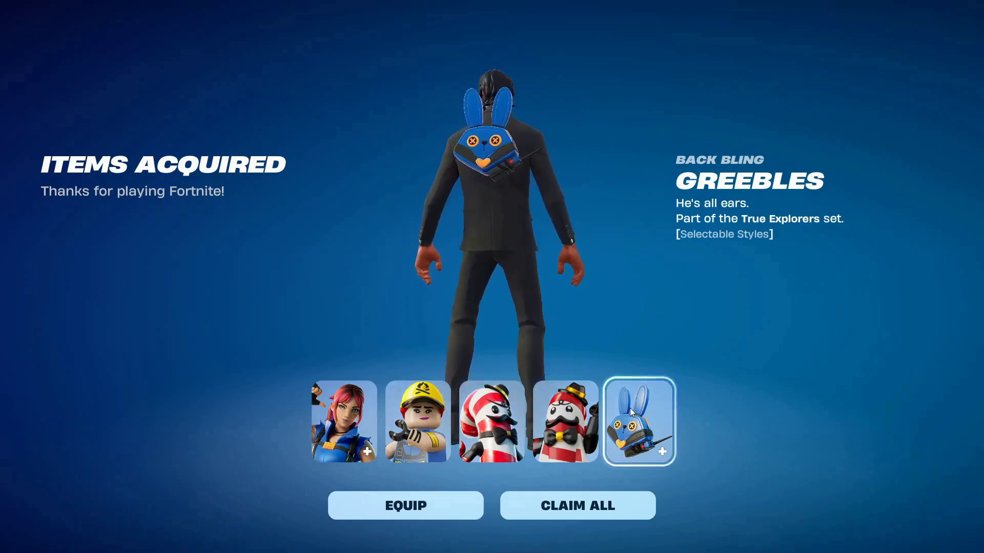
left_click(558, 506)
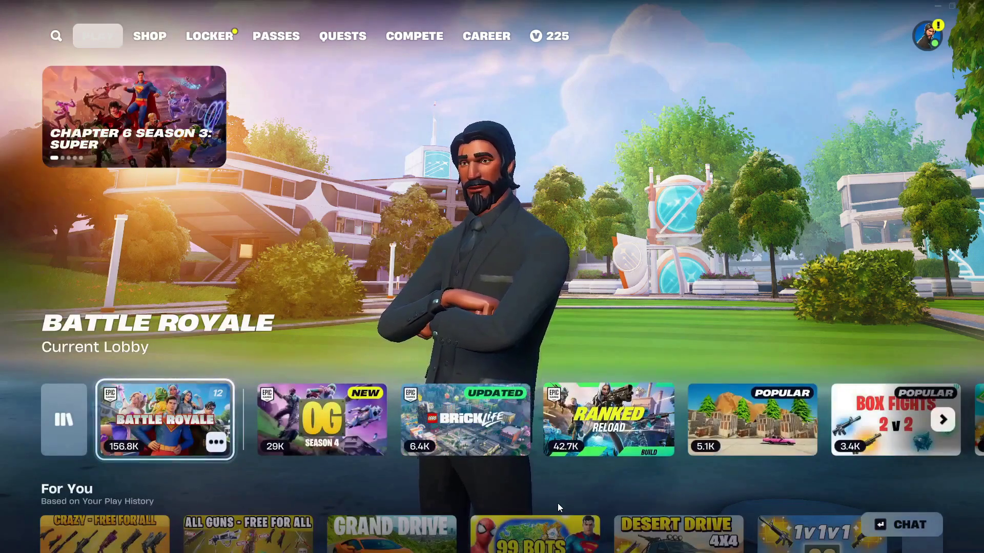
left_click(609, 426)
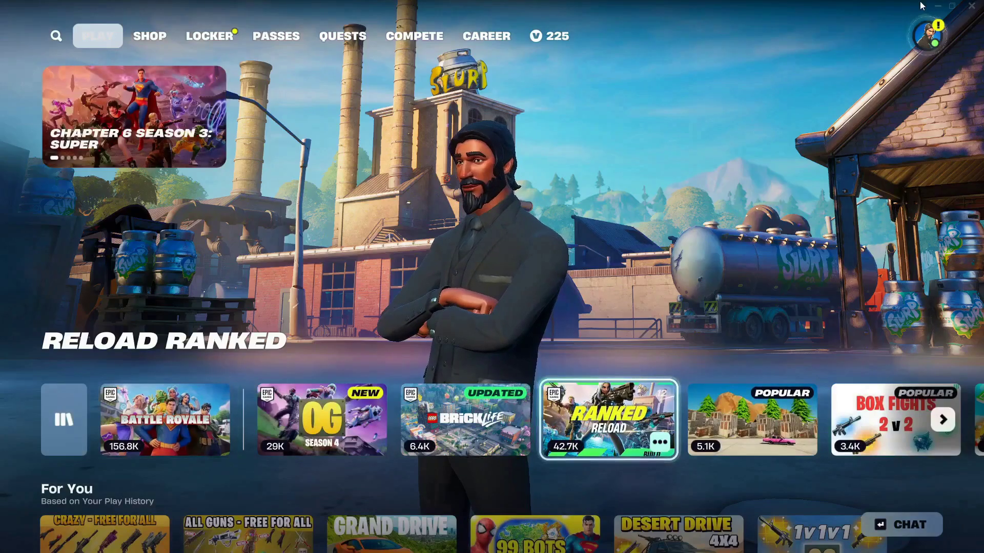